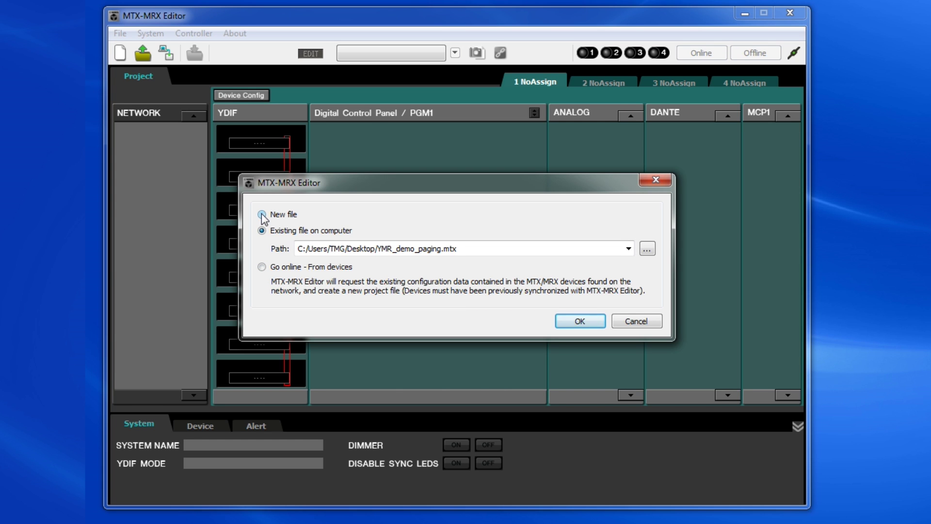
- Create a new project file, launching the Device Configuration Wizard for System #1
click(262, 215)
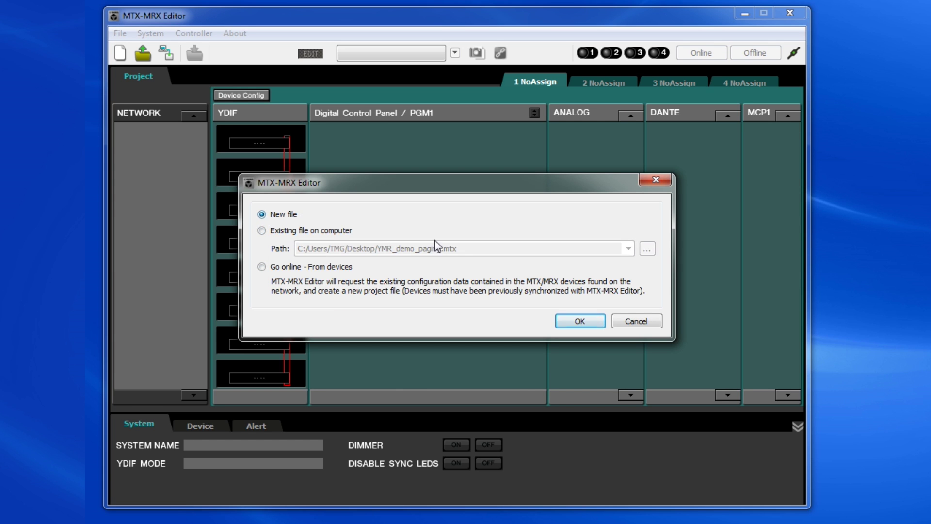
click(577, 315)
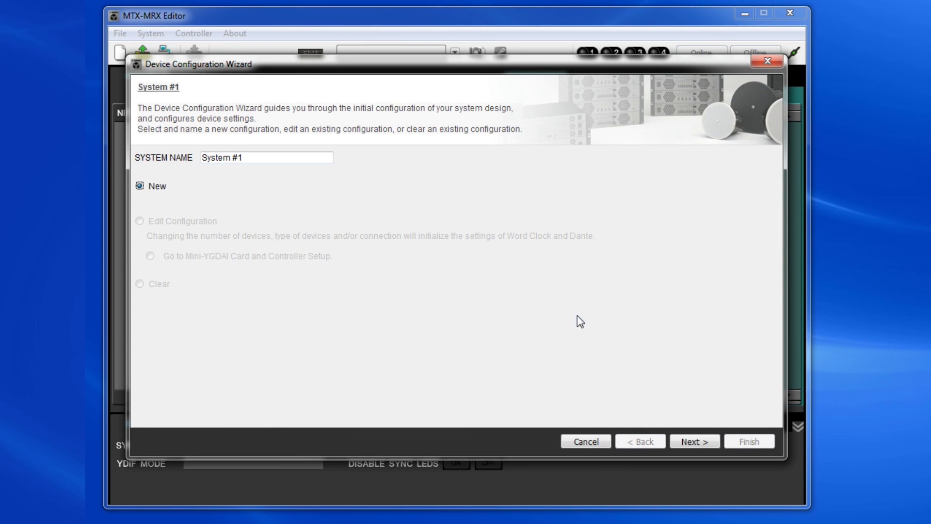
- Set the device count to one each for MRX7-D, MTX5-D, MTX3 and EXi8
click(694, 438)
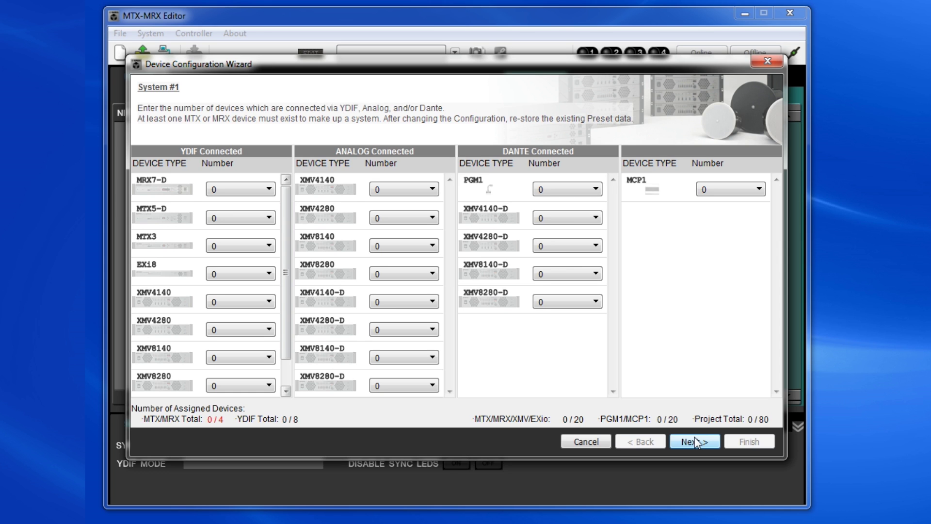
click(233, 194)
click(236, 210)
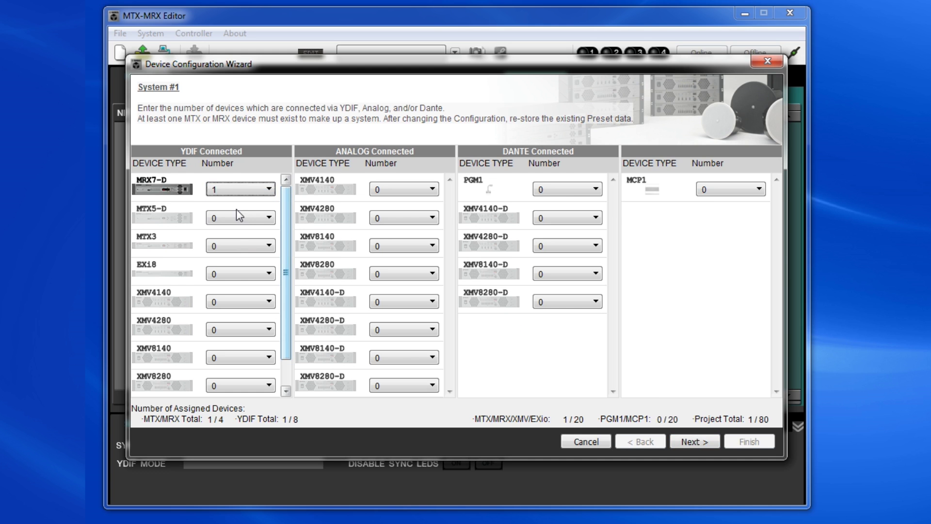
click(238, 242)
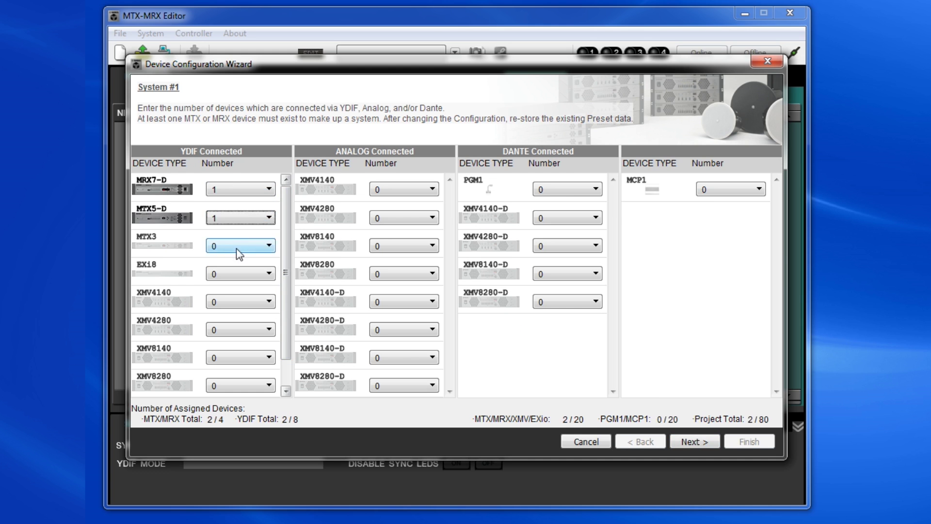
click(235, 270)
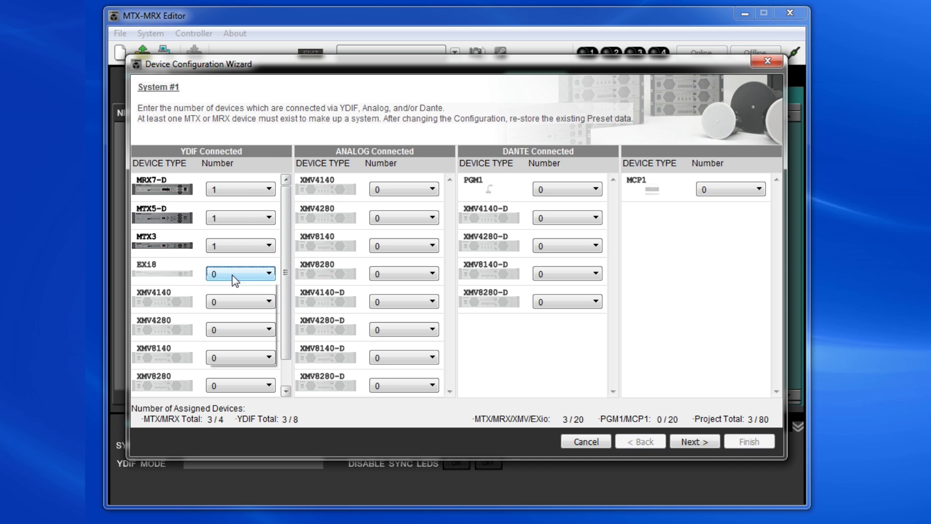
click(233, 297)
- Add one YDIF-connected XMV4140 and one Dante-connected XMV4140-D
click(232, 301)
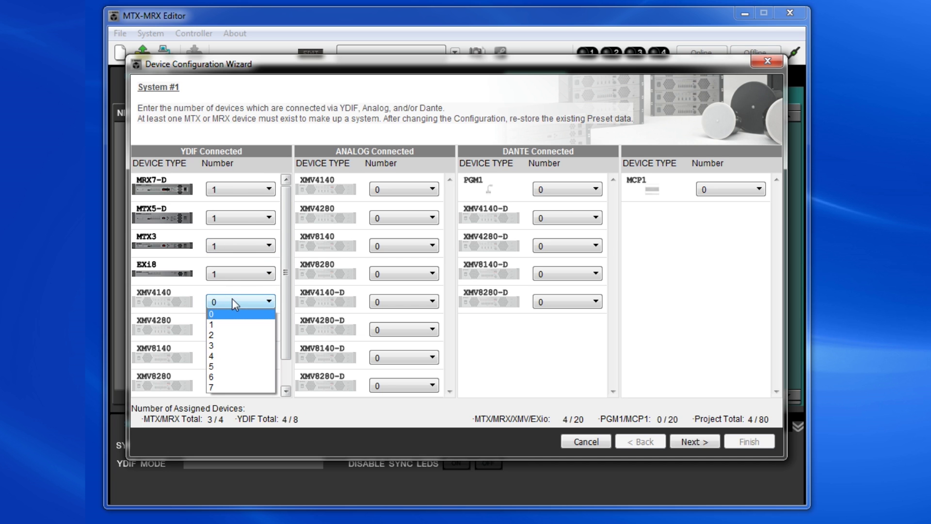
click(228, 323)
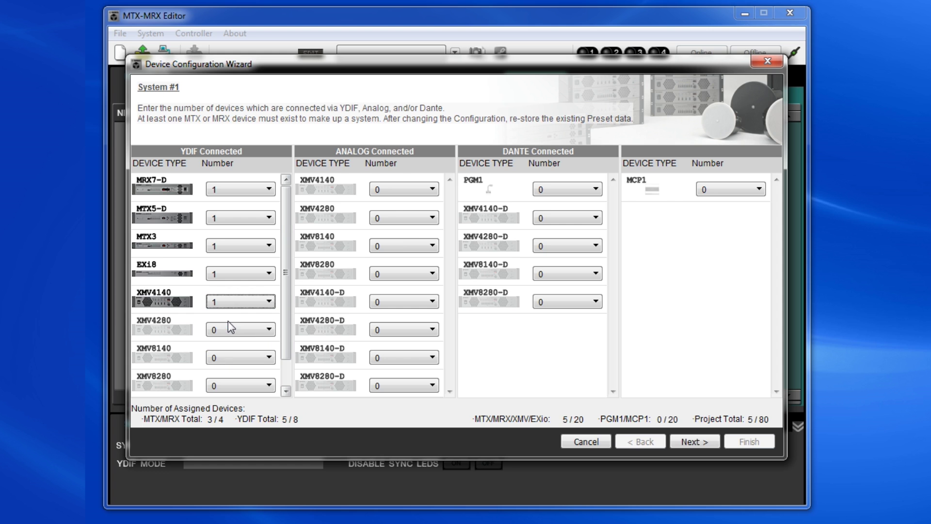
click(574, 215)
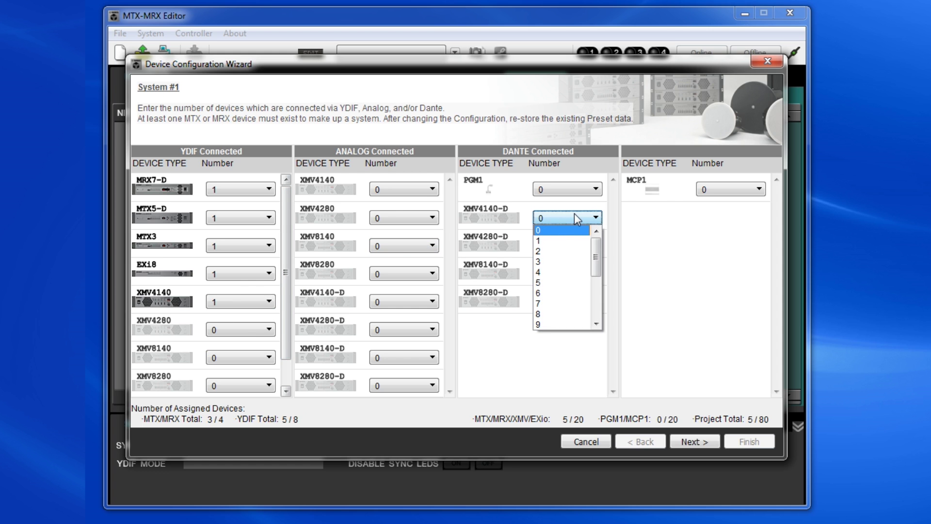
click(567, 242)
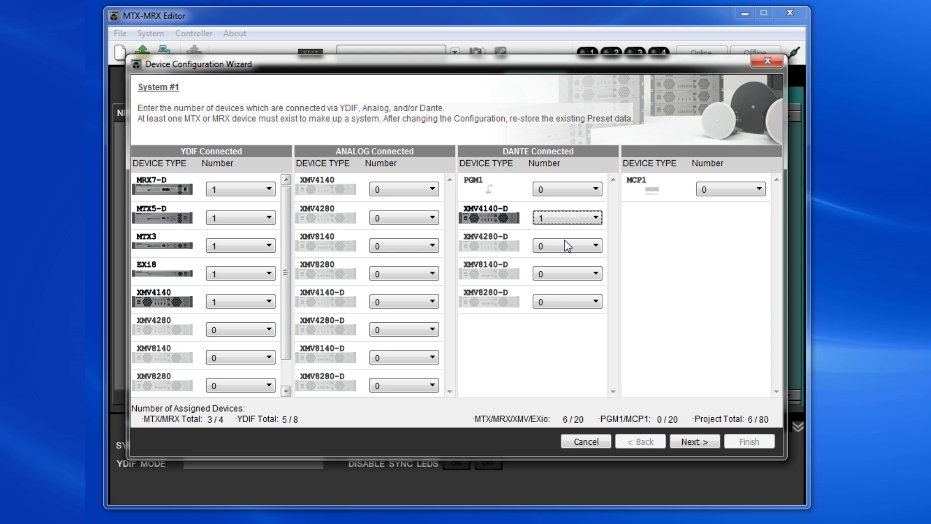
click(684, 438)
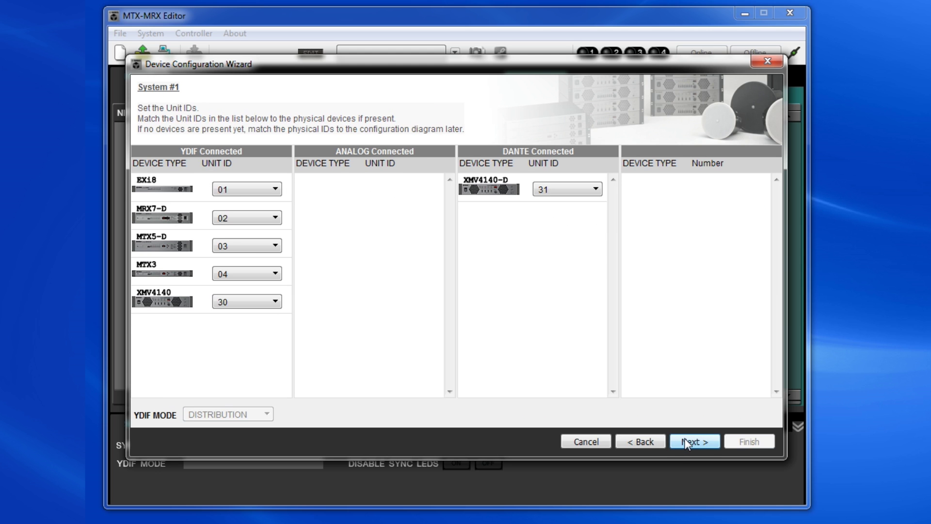
- Accept the assigned unit IDs and the YDIF cabling and DIP-switch instructions
click(692, 439)
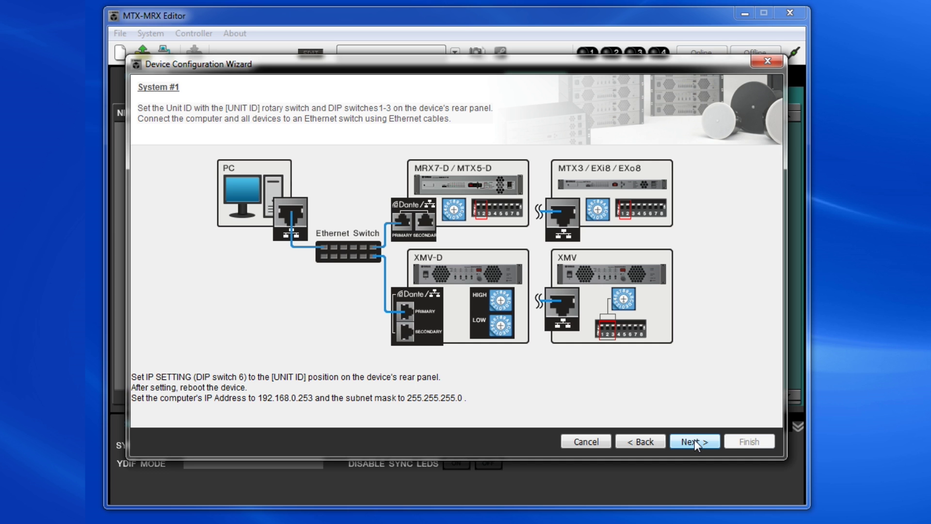
click(694, 440)
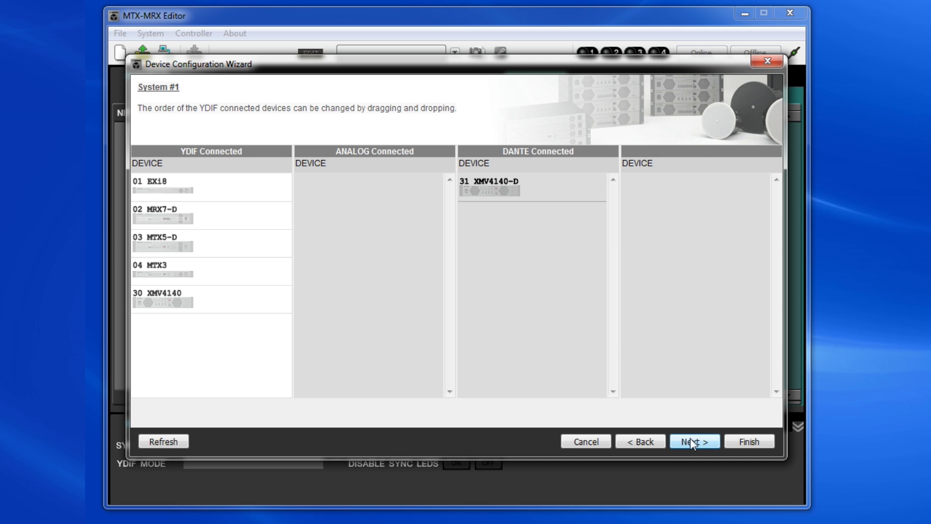
- Keep the device order and leave 03 MTX5-D's Mini-YGDAI card at No Assign
click(691, 441)
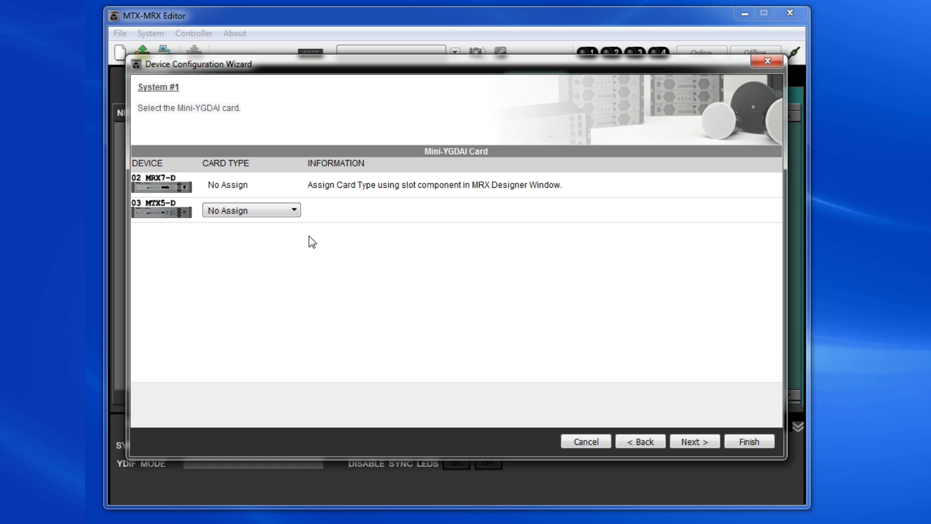
click(292, 211)
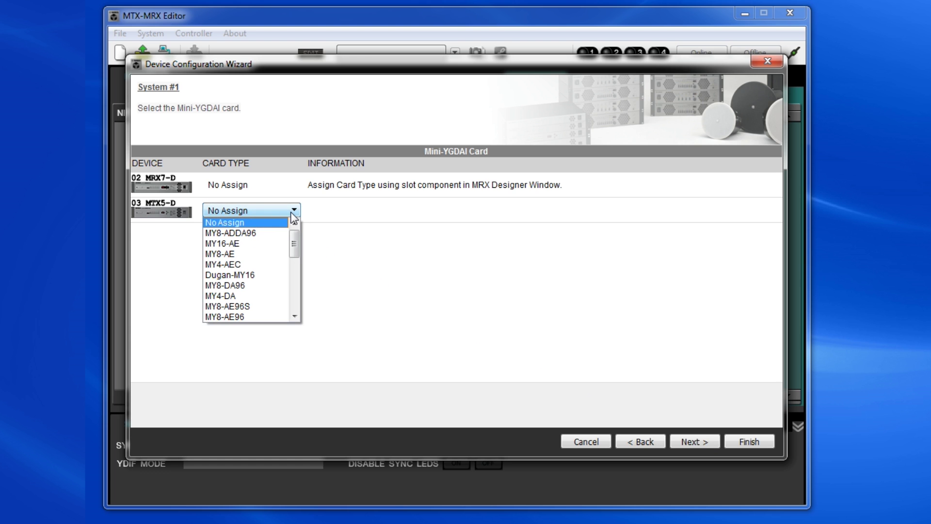
click(292, 210)
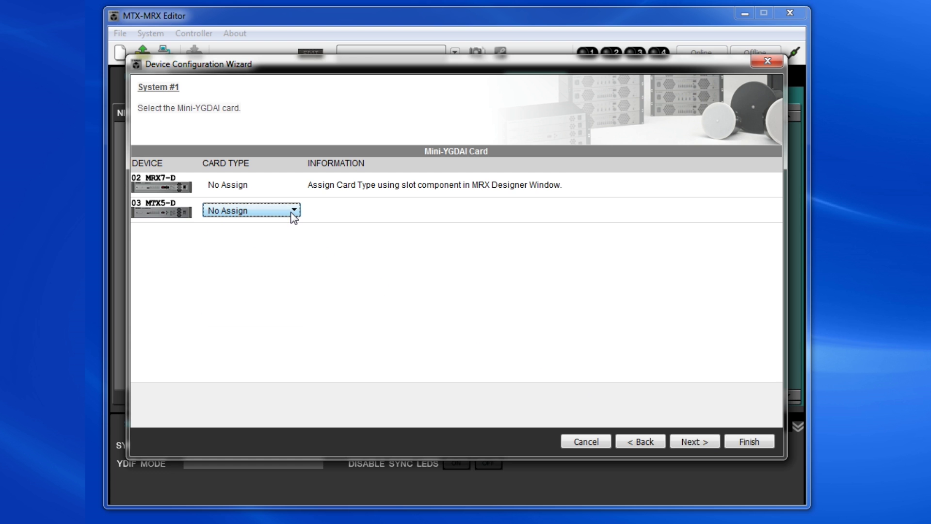
click(691, 442)
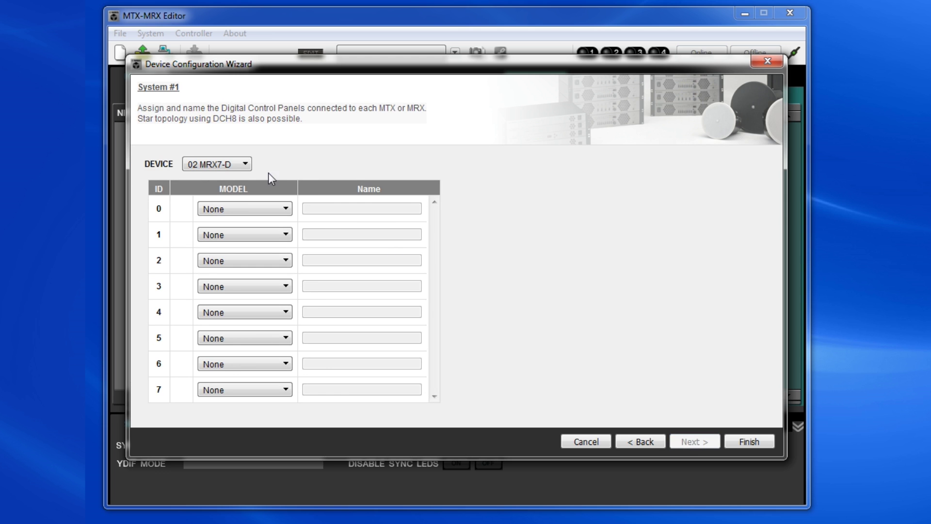
- Leave ID 0 on 02 MRX7-D with no control panel, finish, and show the diagram
click(245, 166)
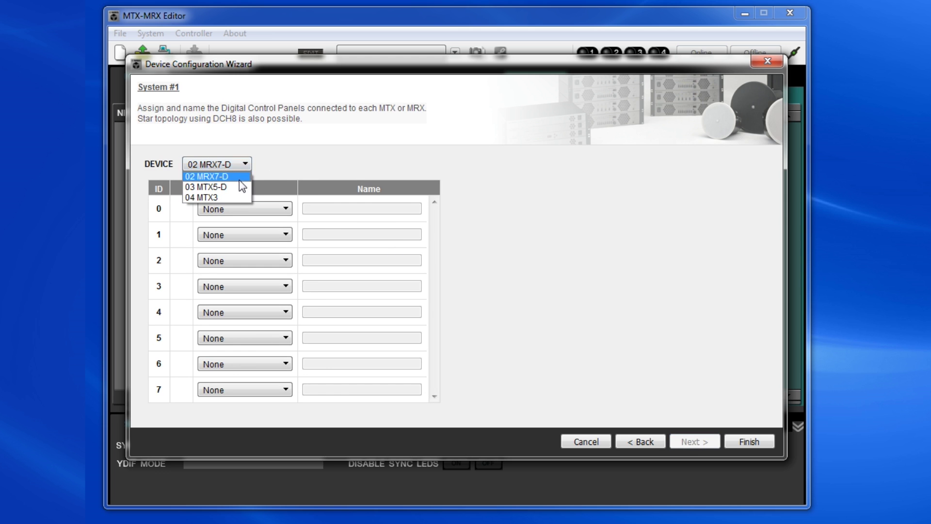
click(235, 179)
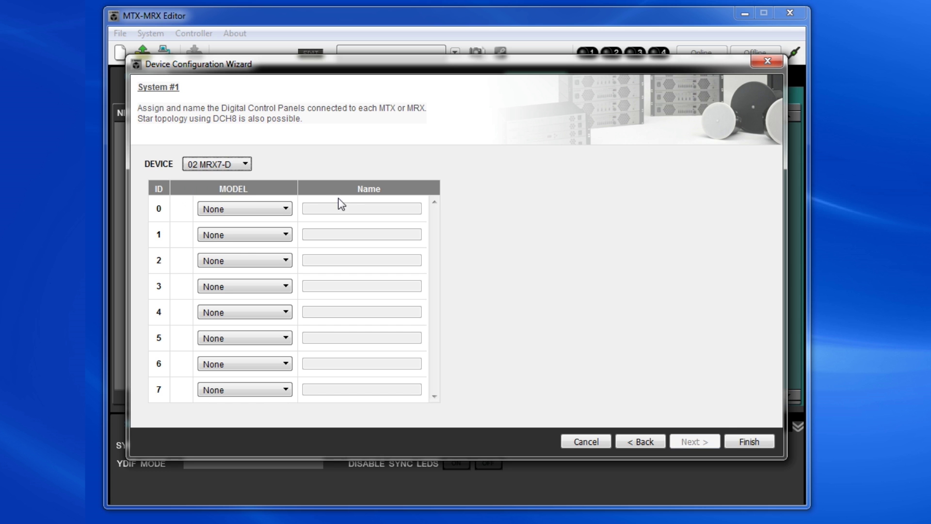
click(287, 209)
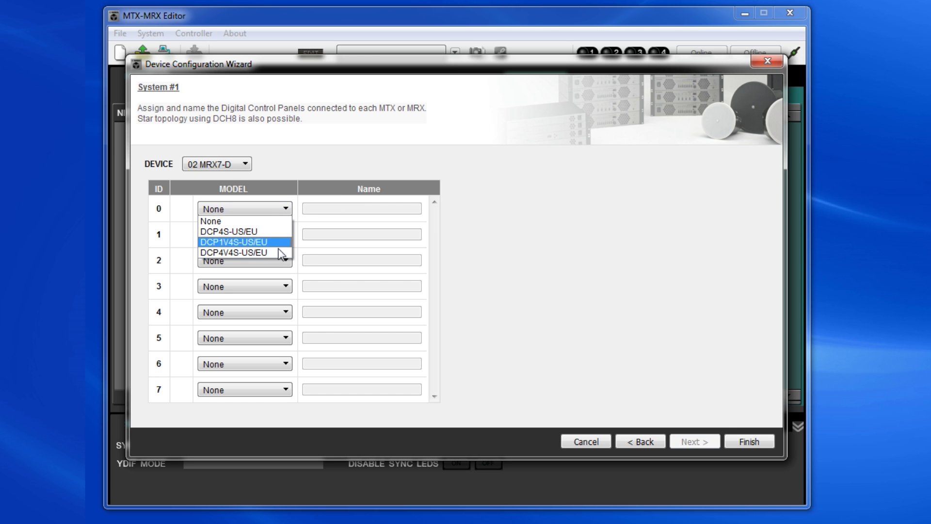
click(283, 209)
click(744, 442)
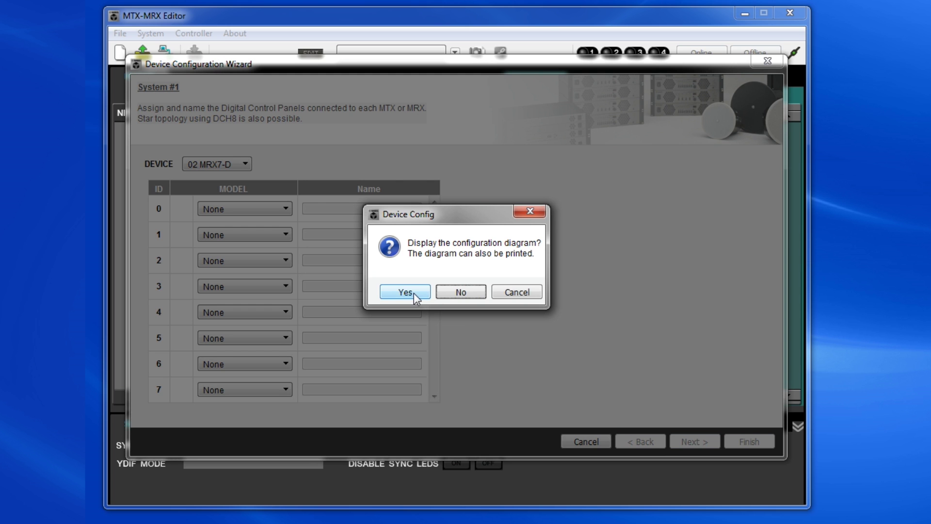
click(405, 292)
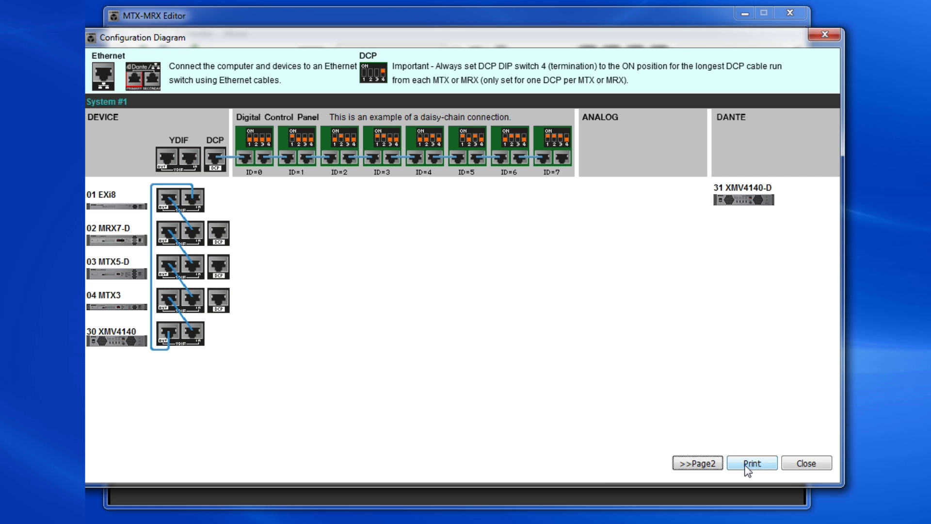
- Work in the Configuration Diagram window, keeping System #1's diagram on its first page
click(813, 470)
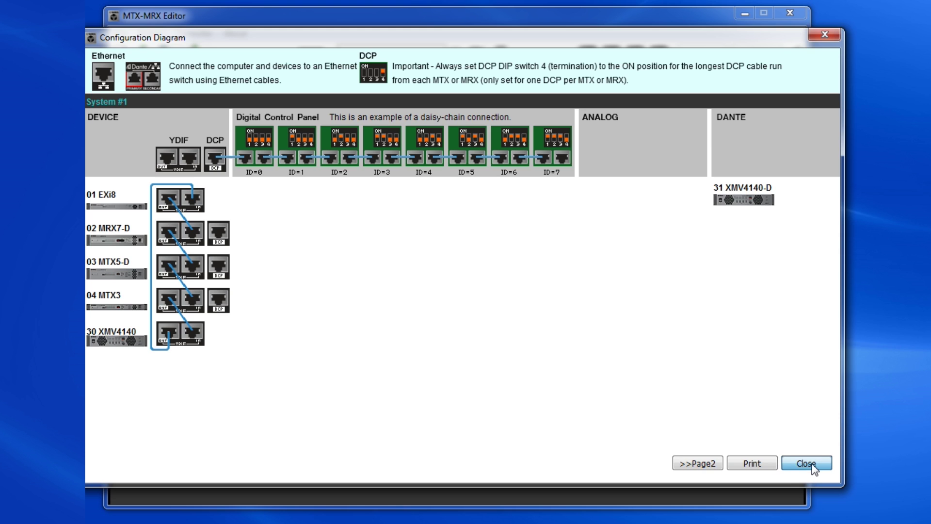